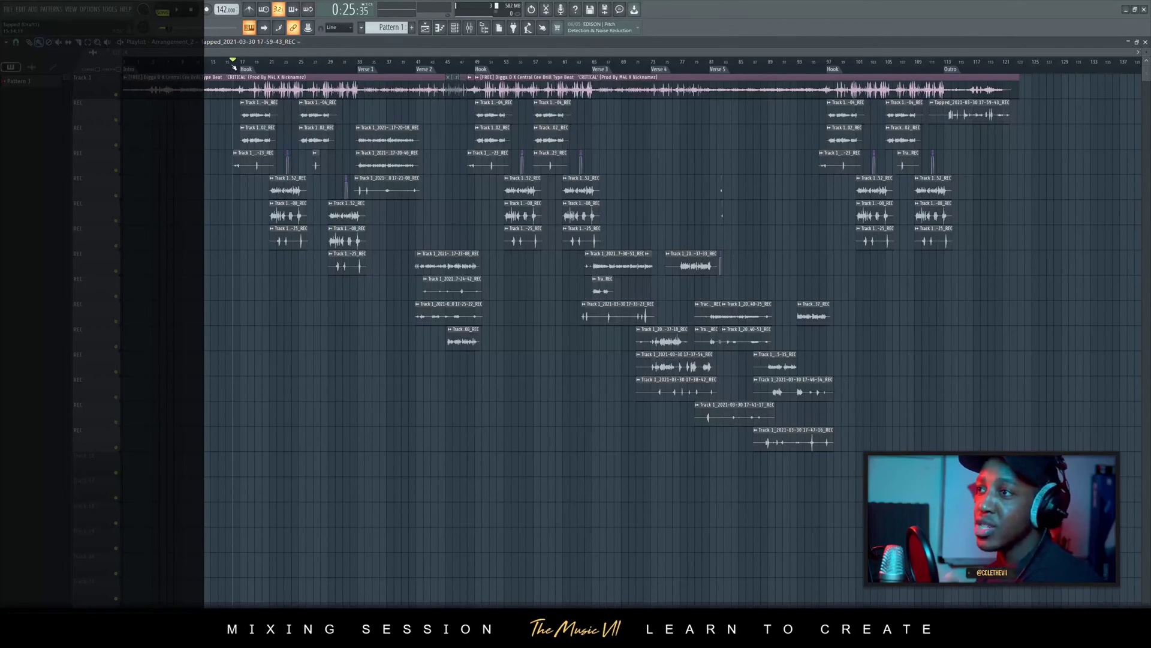
- Audition the song from just before the first Hook and place the playhead at the first Hook marker
left_click_drag(234, 67, 224, 64)
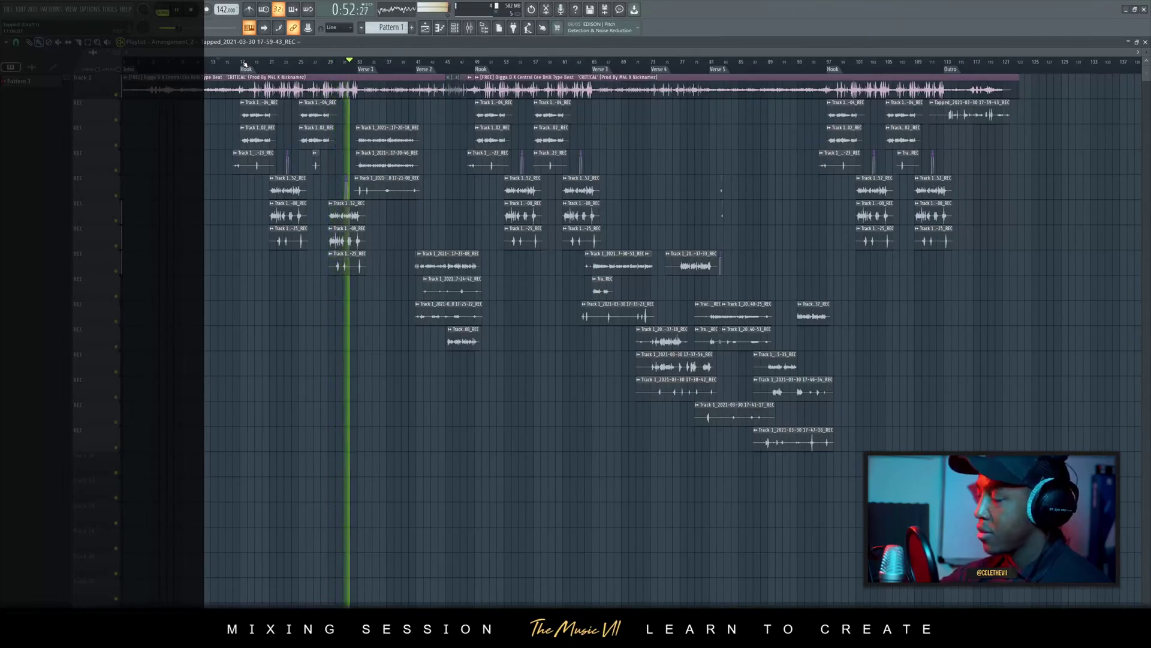
key("space")
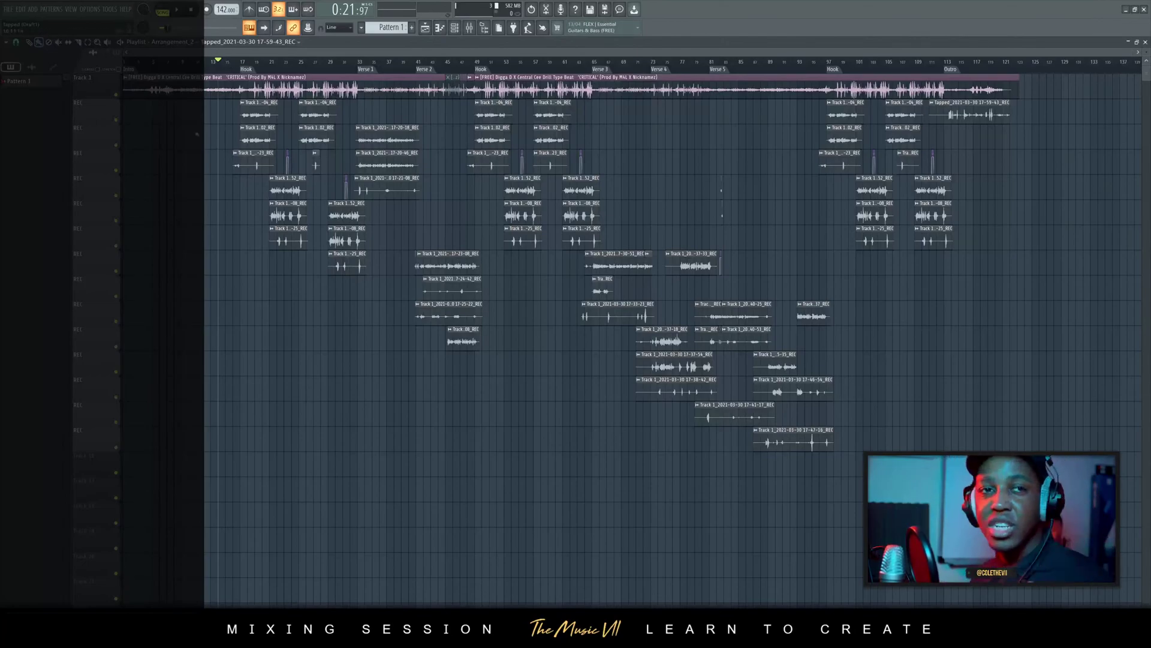
left_click(241, 62)
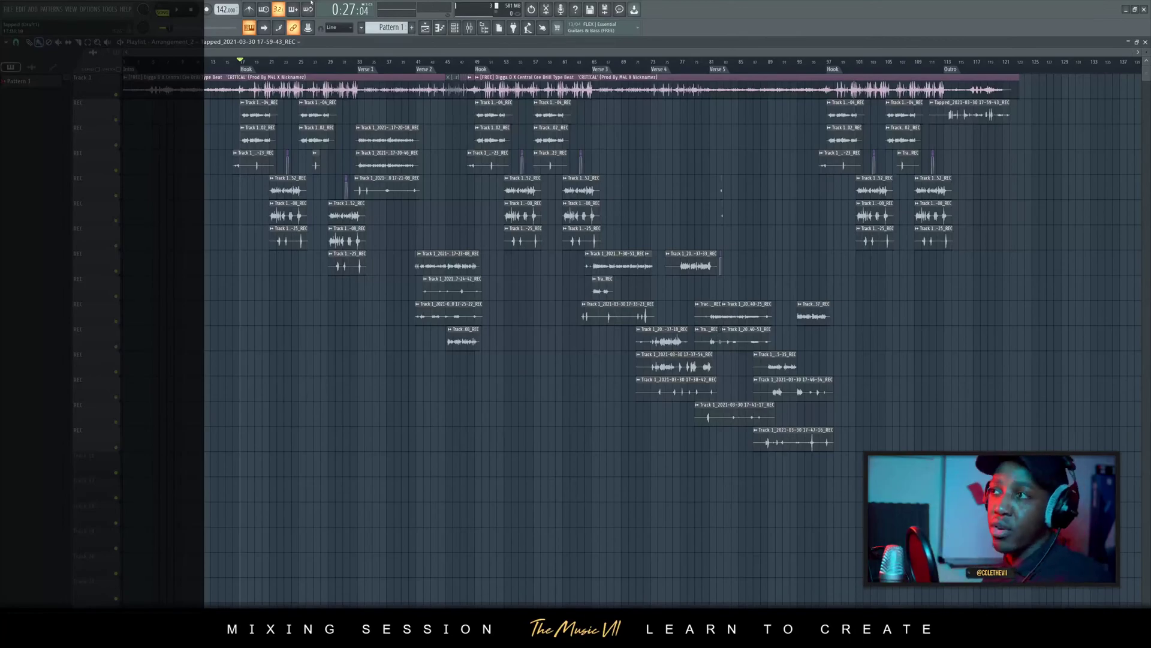
- Open the mixer and review the REC, Lead Vox, Vox Dubs, Adlibs and Vox Bus tracks with their effect chains
left_click(470, 28)
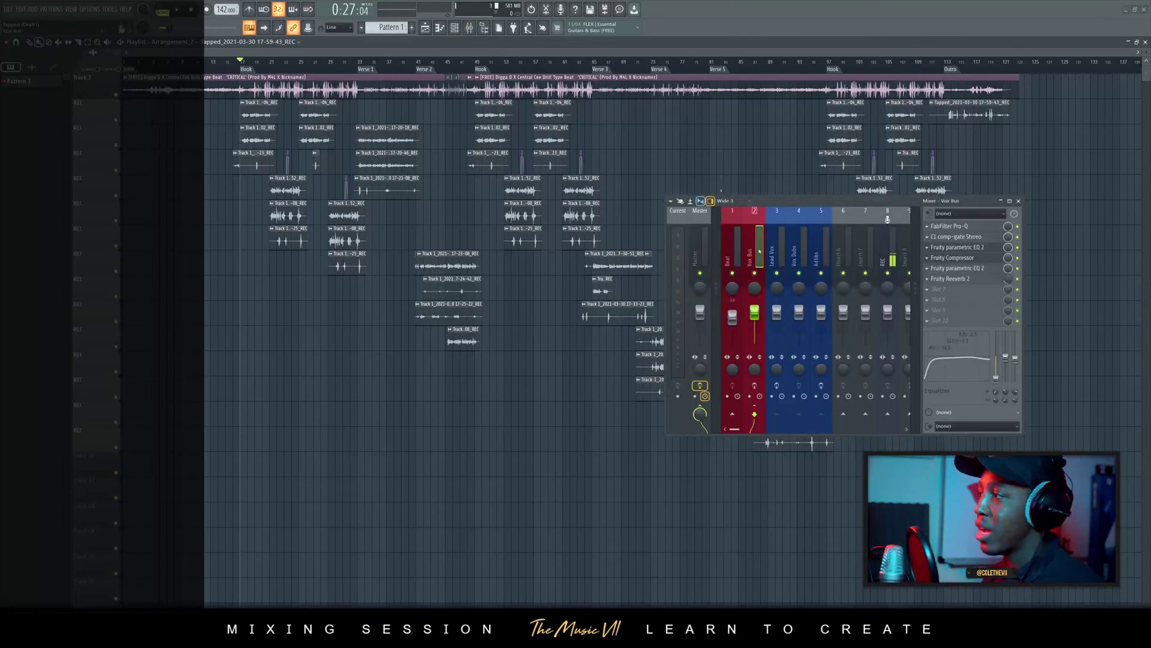
left_click(891, 264)
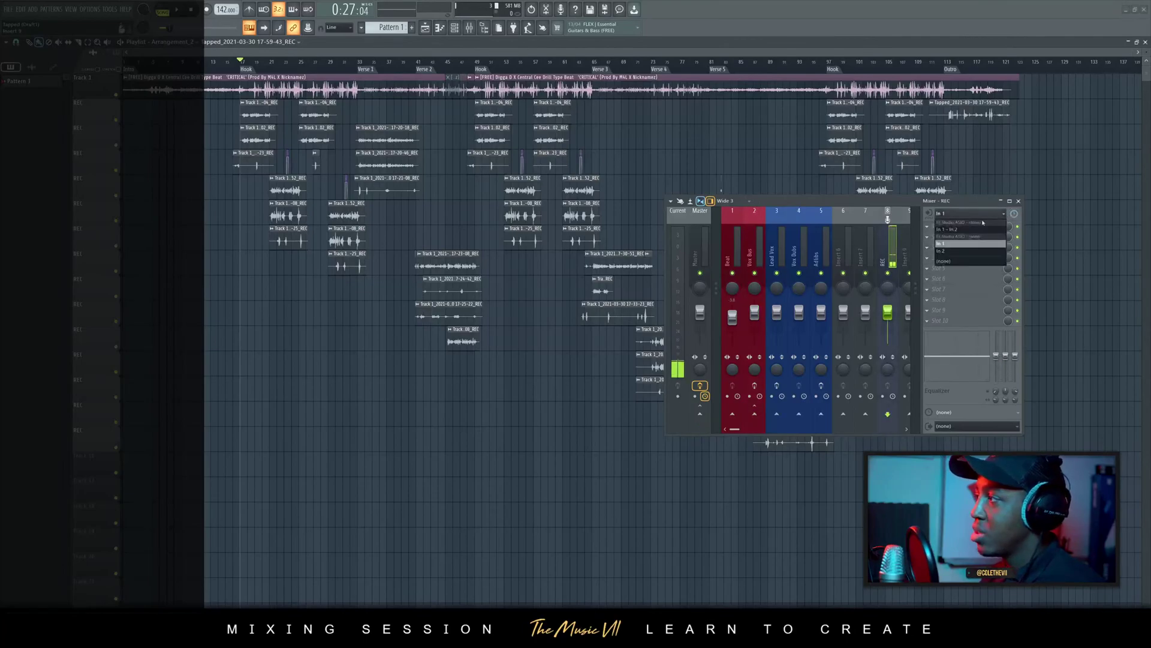
left_click(773, 259)
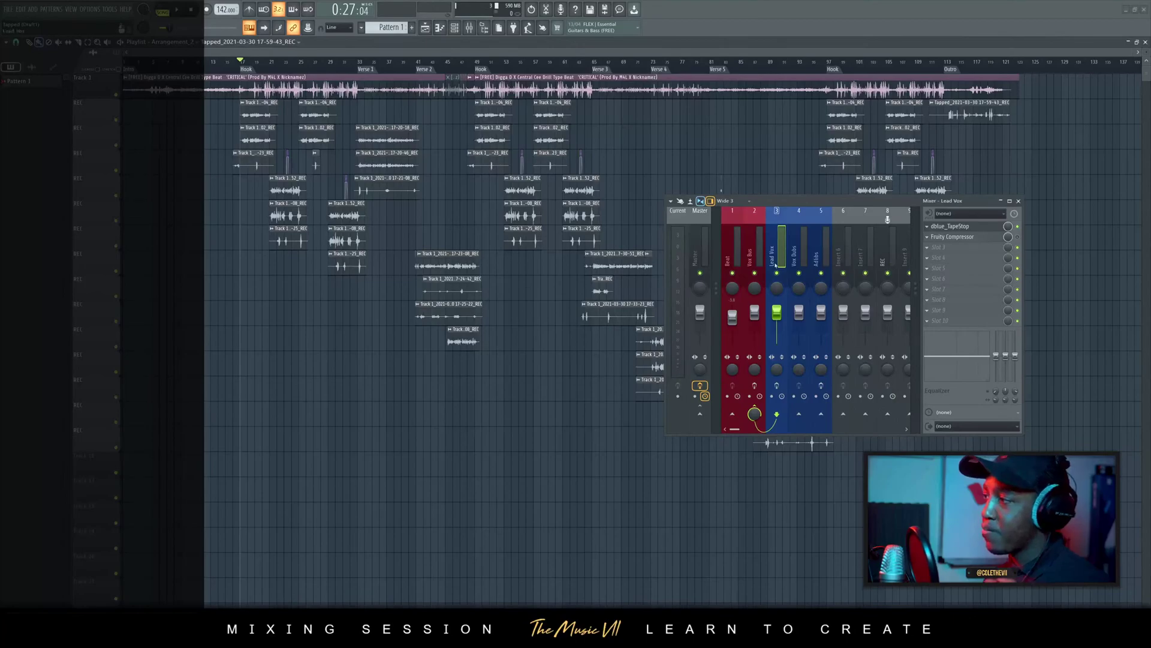
left_click(795, 250)
left_click(820, 253)
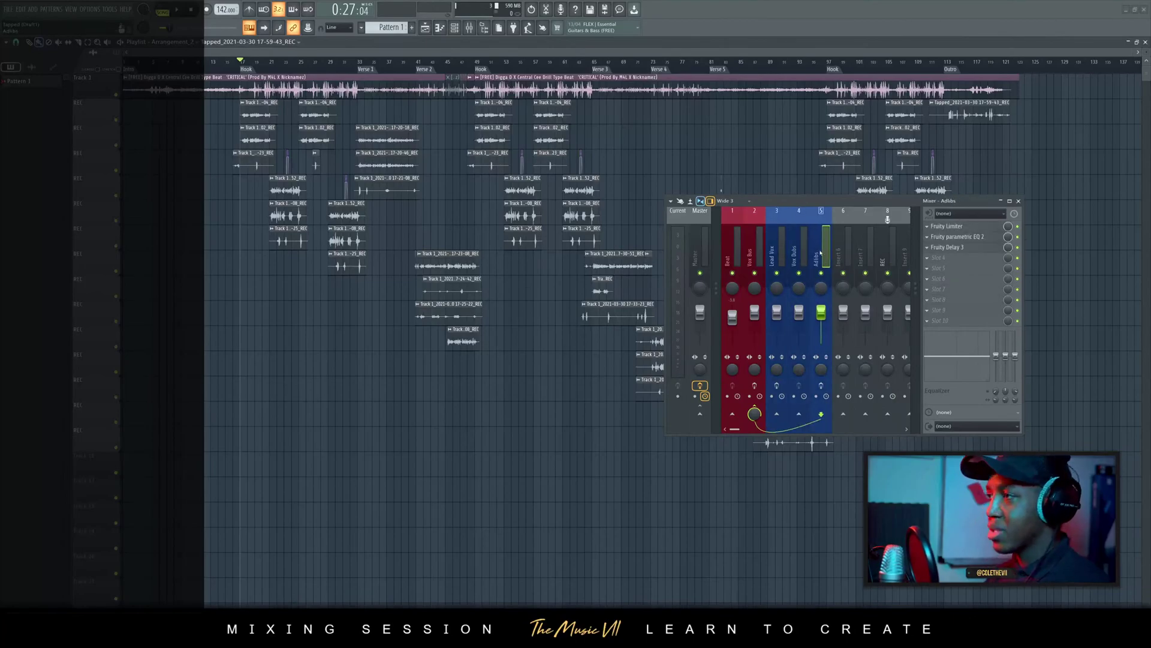
key("Left")
key("Left")
key("Left")
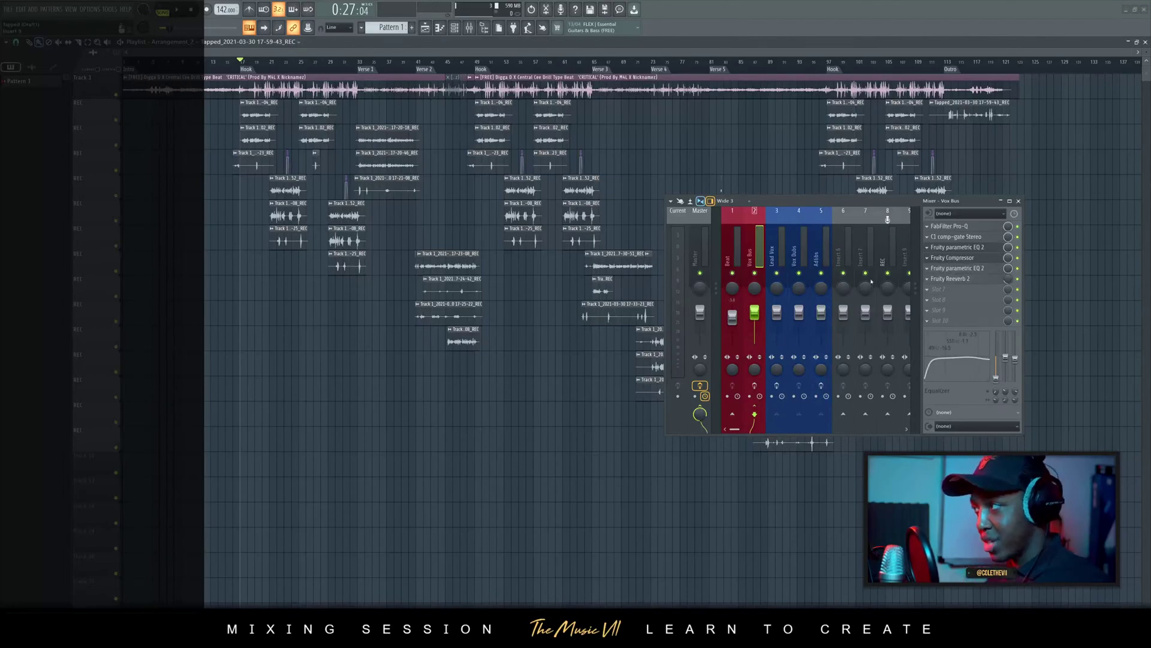
- Reposition the mixer window, select the Lead Vox track and audition the vocal recordings at the start of the first Hook
left_click_drag(825, 204, 734, 206)
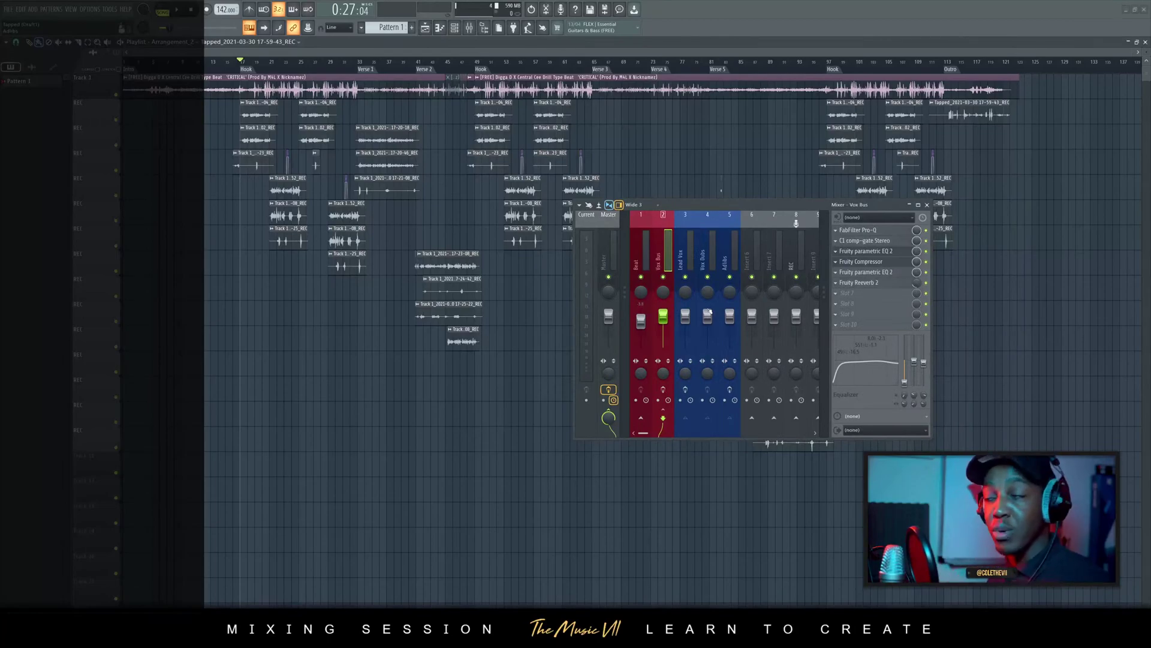
left_click(676, 252)
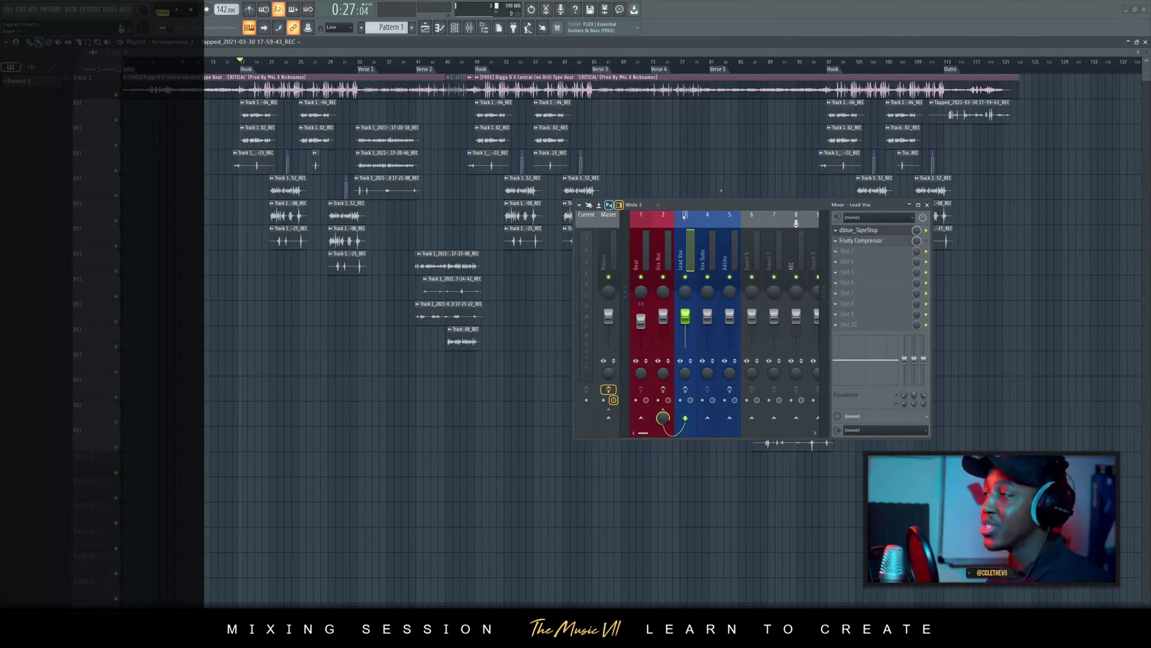
left_click_drag(701, 208, 754, 212)
key("space")
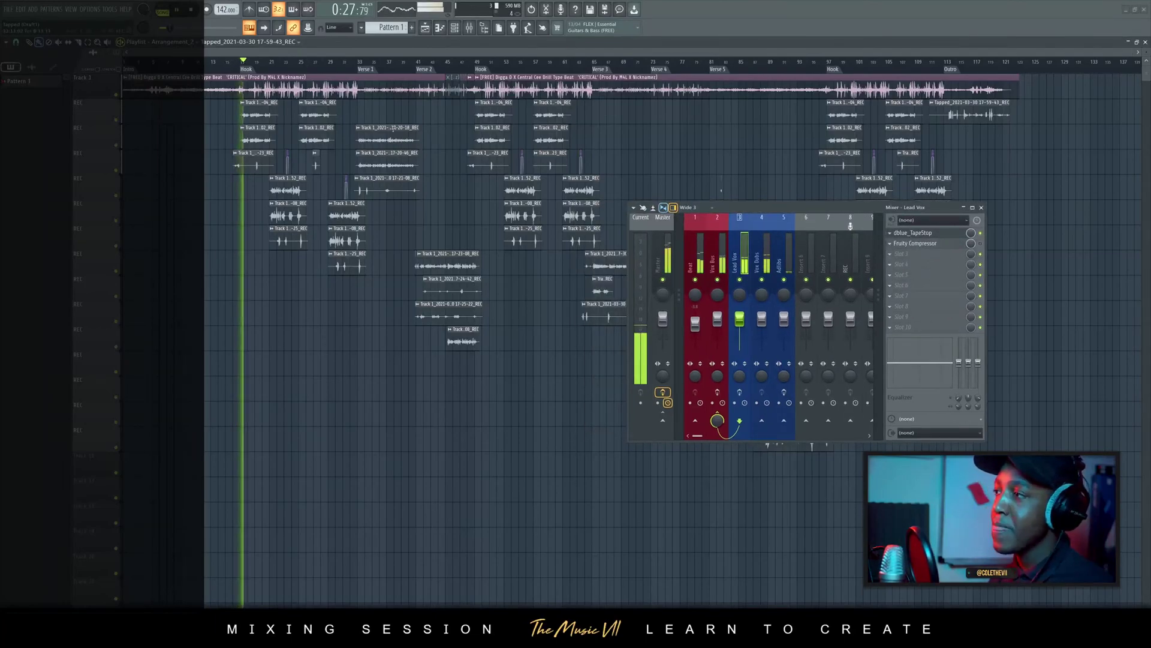
key("space")
scroll(242, 160, "up", 6)
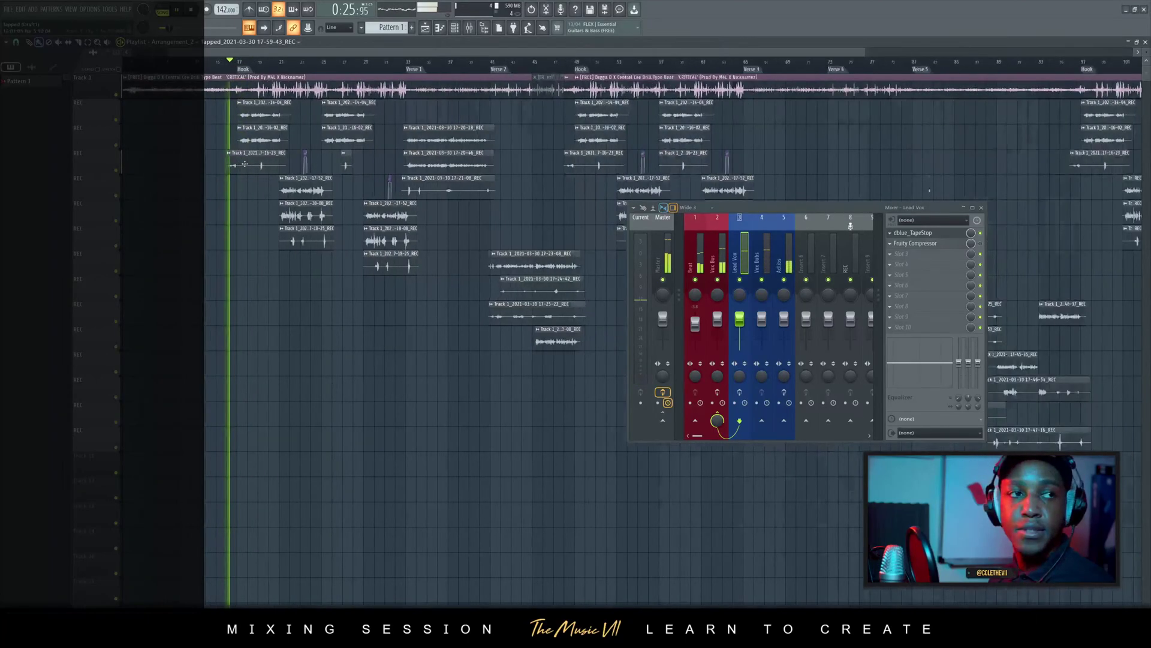
key("space")
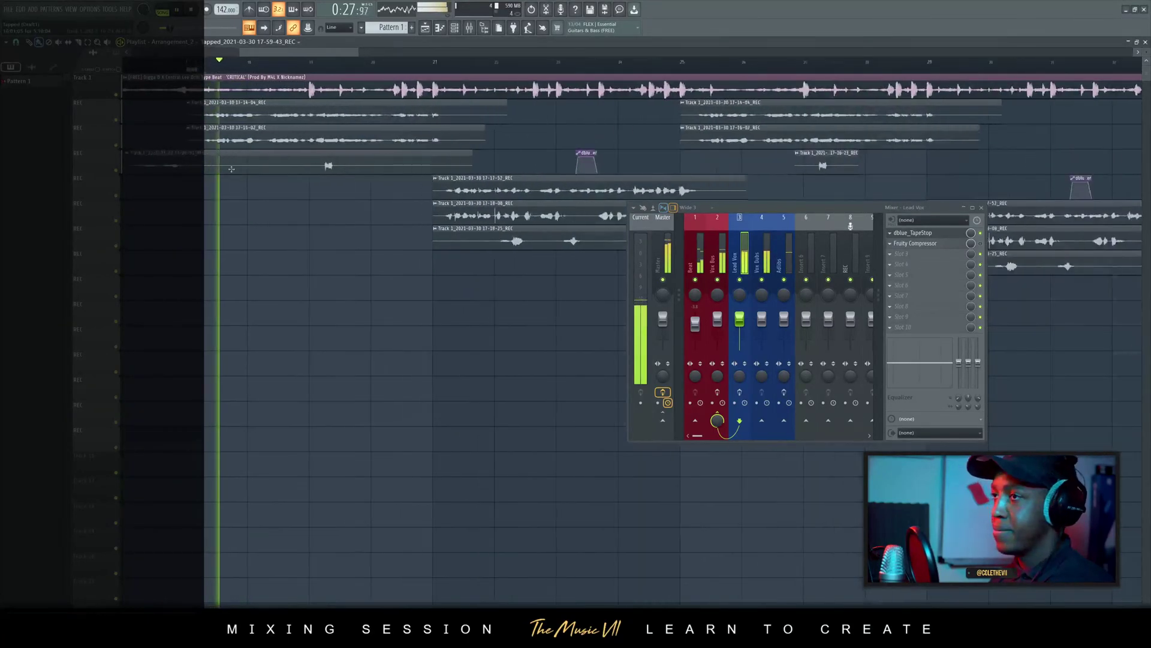
scroll(266, 61, "left", 4)
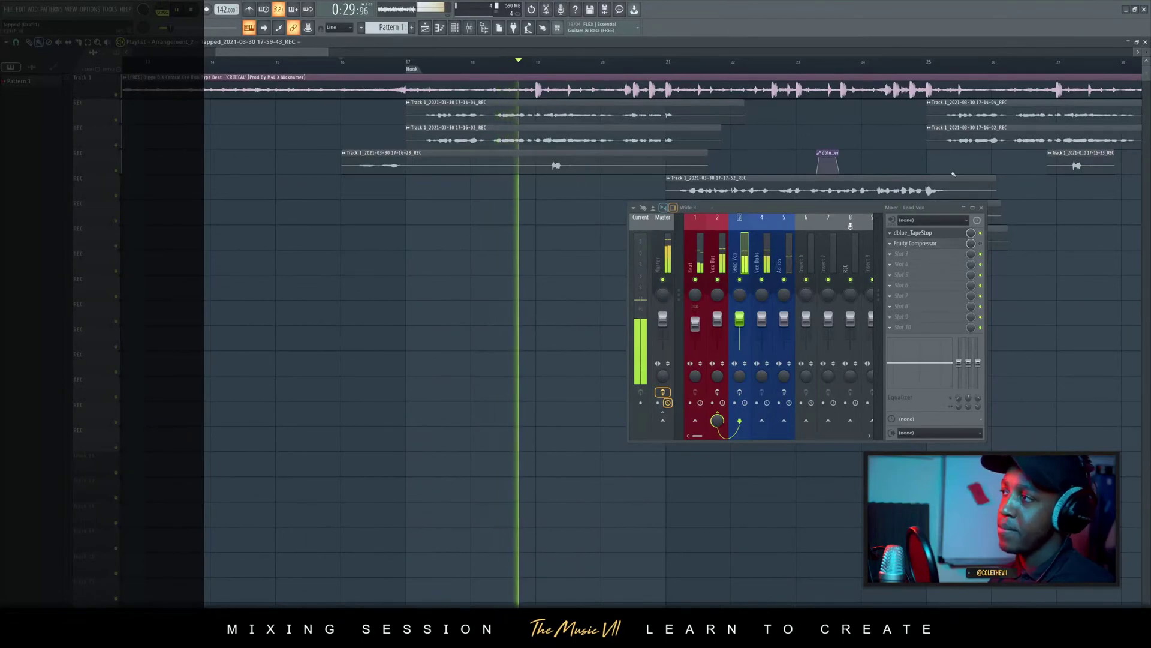
- Close the mixer, stop playback and set the playlist snap to (none)
left_click(982, 207)
key("space")
left_click(16, 42)
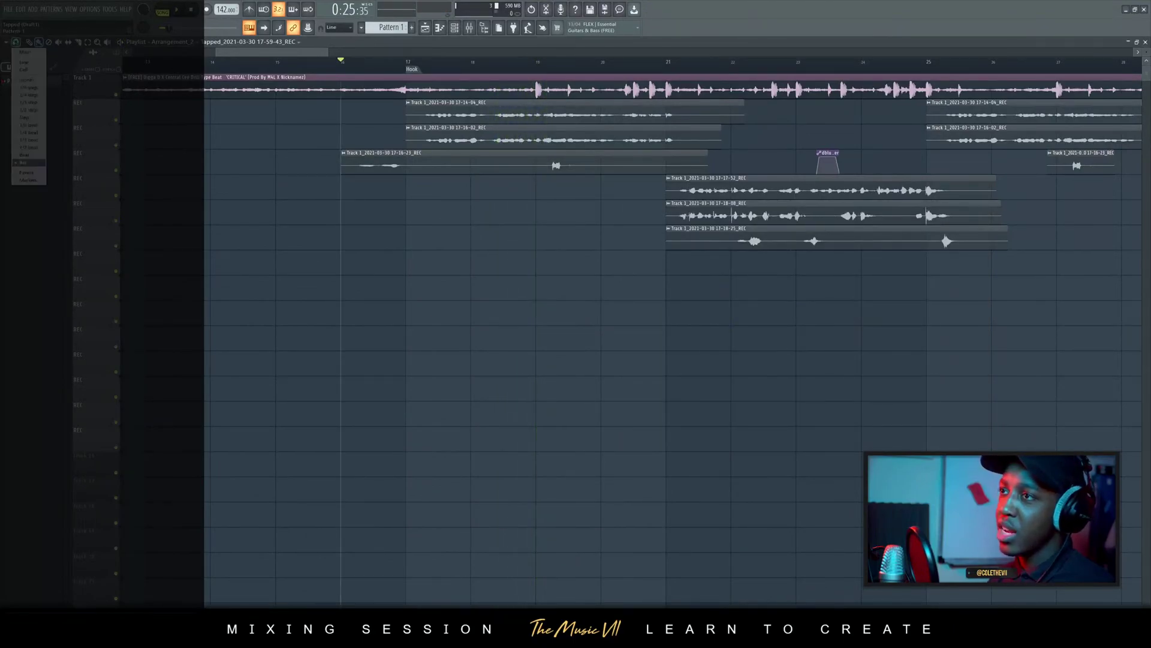
left_click(27, 80)
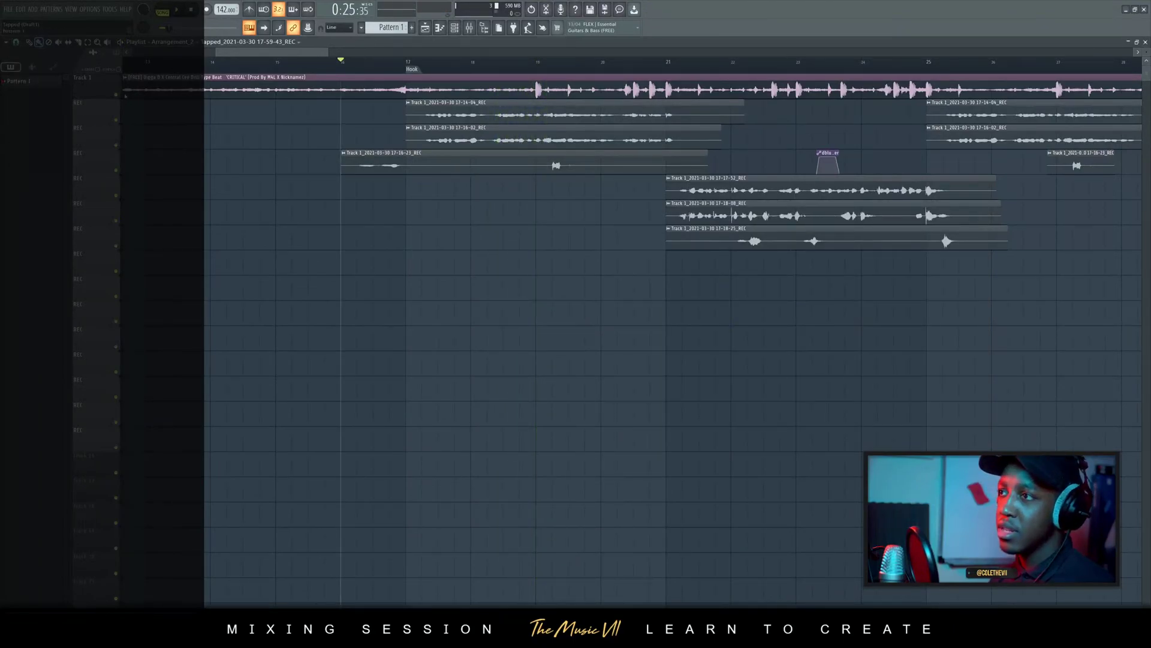
- Trim the silence from the starts of the 17-14-04, 17-16-02 and 17-16-23 vocal clips in the first Hook, checking against playback
key("space")
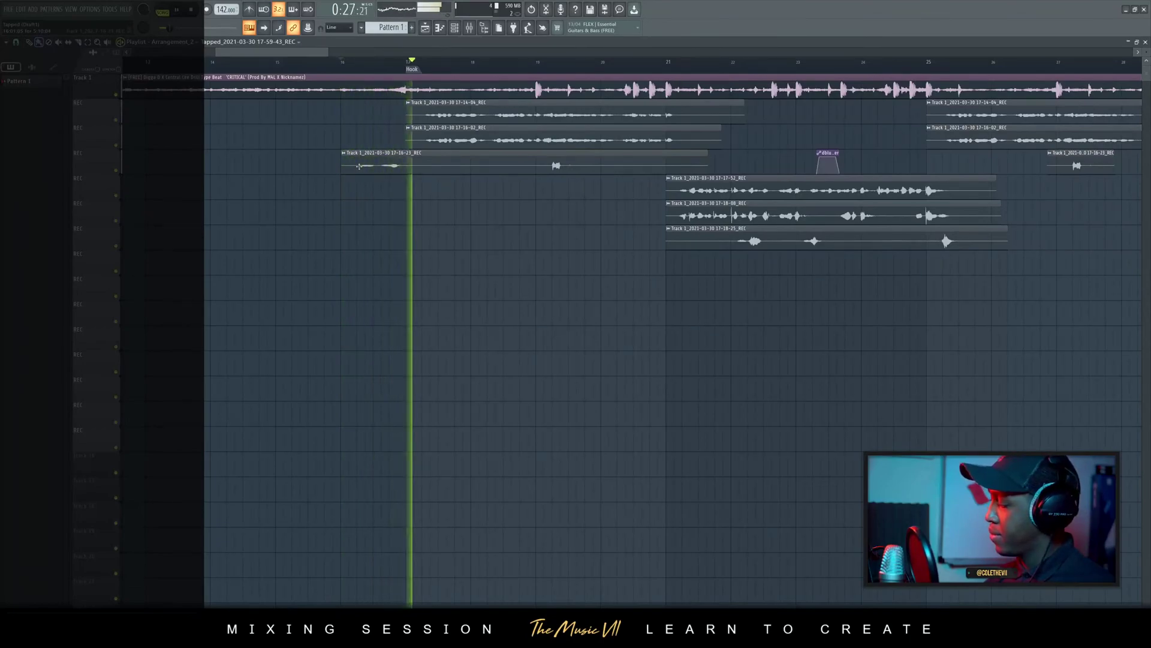
key("space")
key("space")
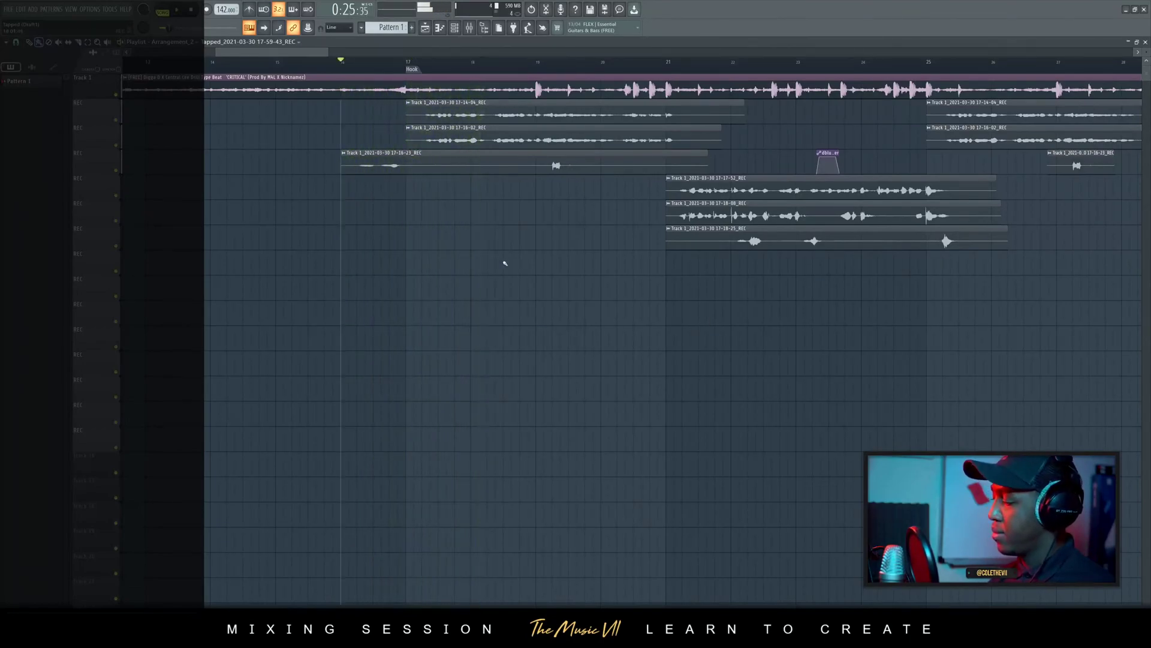
scroll(365, 195, "up", 2)
left_click_drag(338, 168, 360, 168)
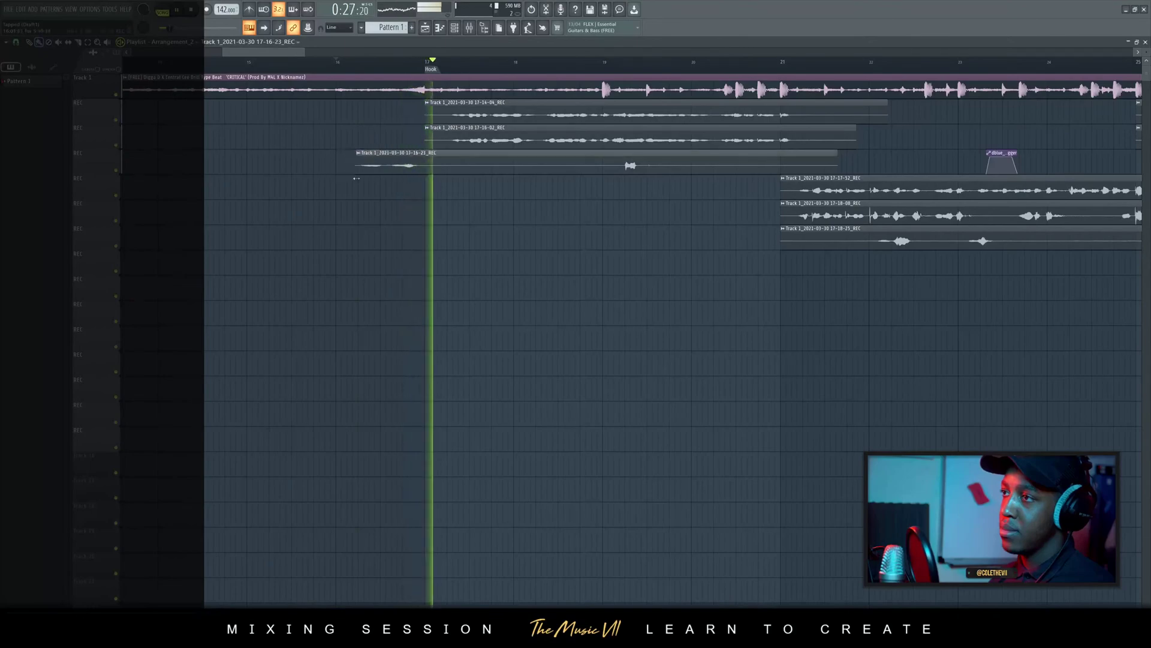
left_click_drag(425, 144, 452, 119)
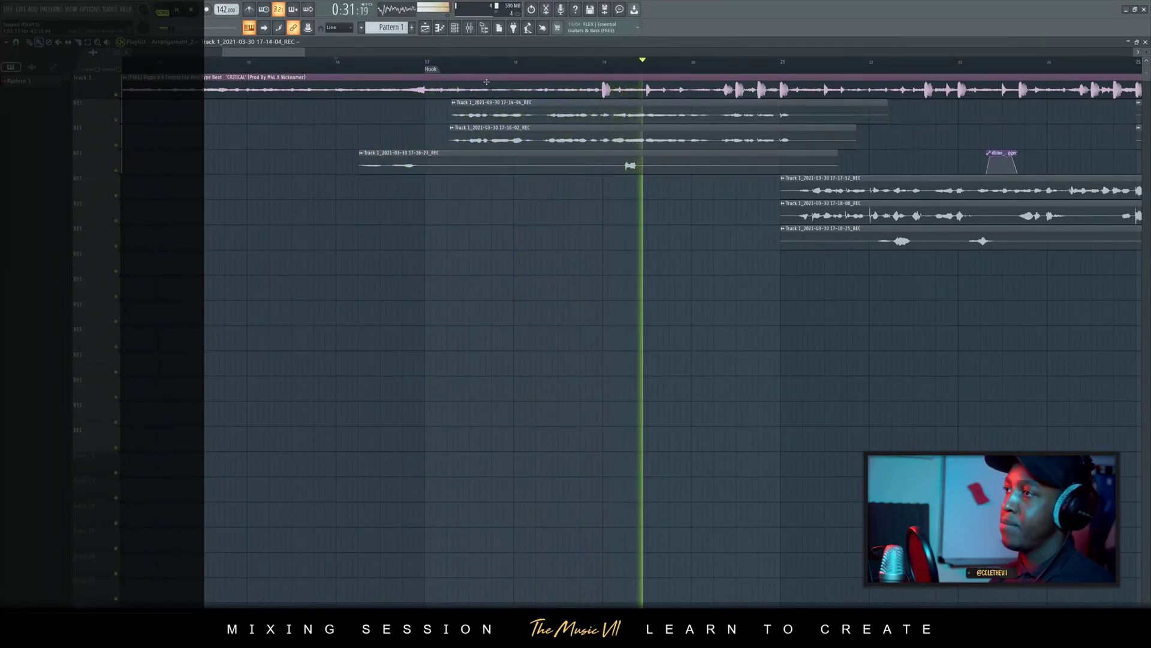
key("space")
key("space")
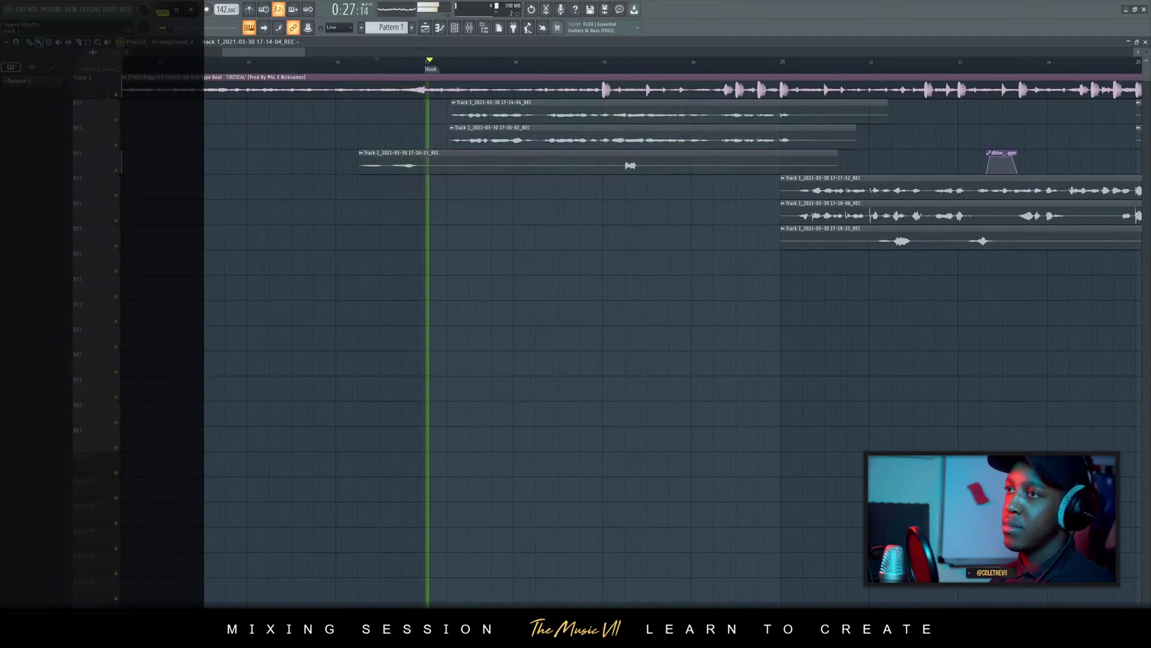
- Trim the empty tails of the 17-16-23, 17-14-04 and 17-16-02 vocal clips in the first Hook to where the vocals end
left_click(844, 158)
left_click_drag(840, 158, 643, 158)
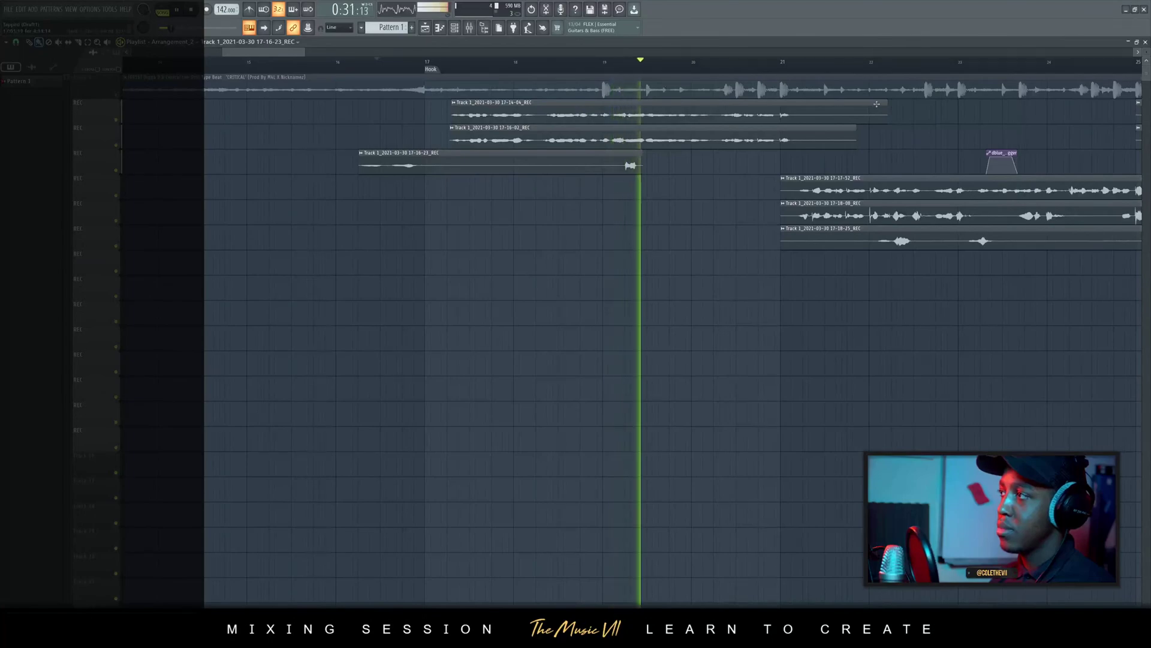
left_click_drag(887, 103, 785, 125)
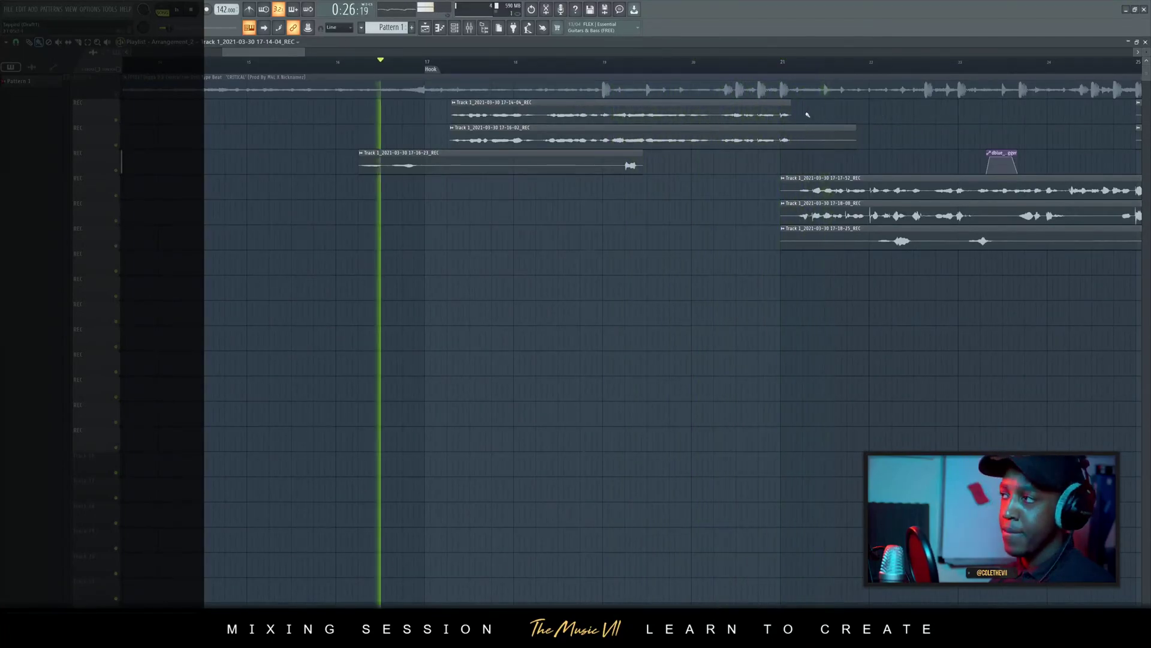
left_click_drag(856, 135, 793, 136)
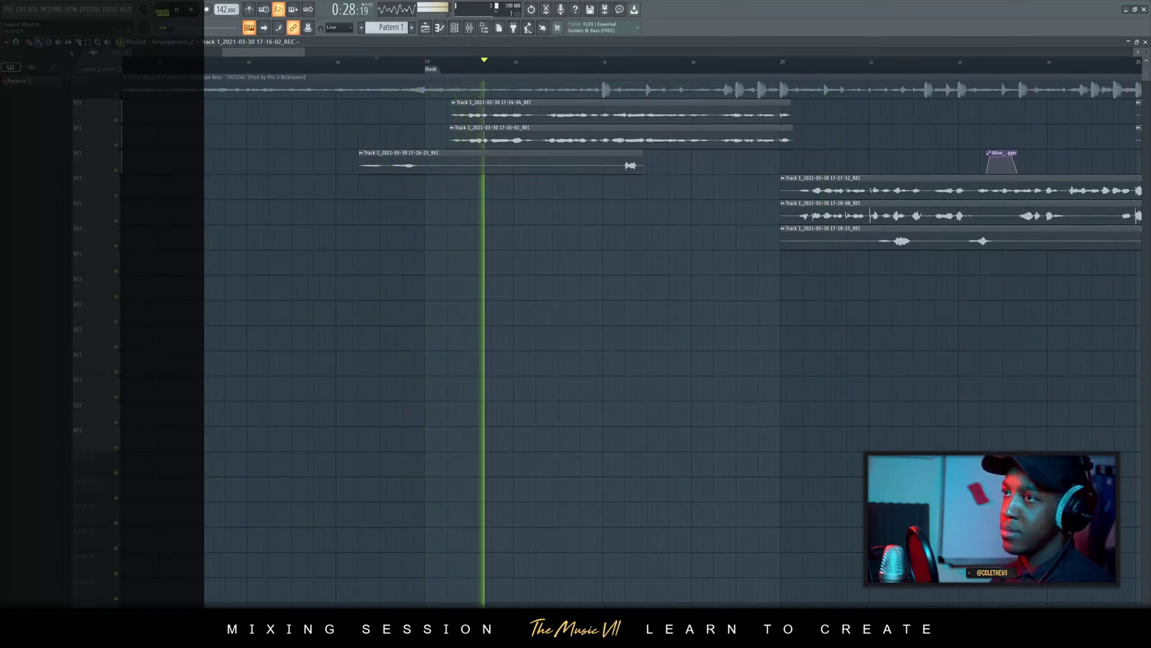
- Slice the 17-16-23 clip around its silent middle, delete that middle piece and shorten the end of the first piece
left_click(425, 173)
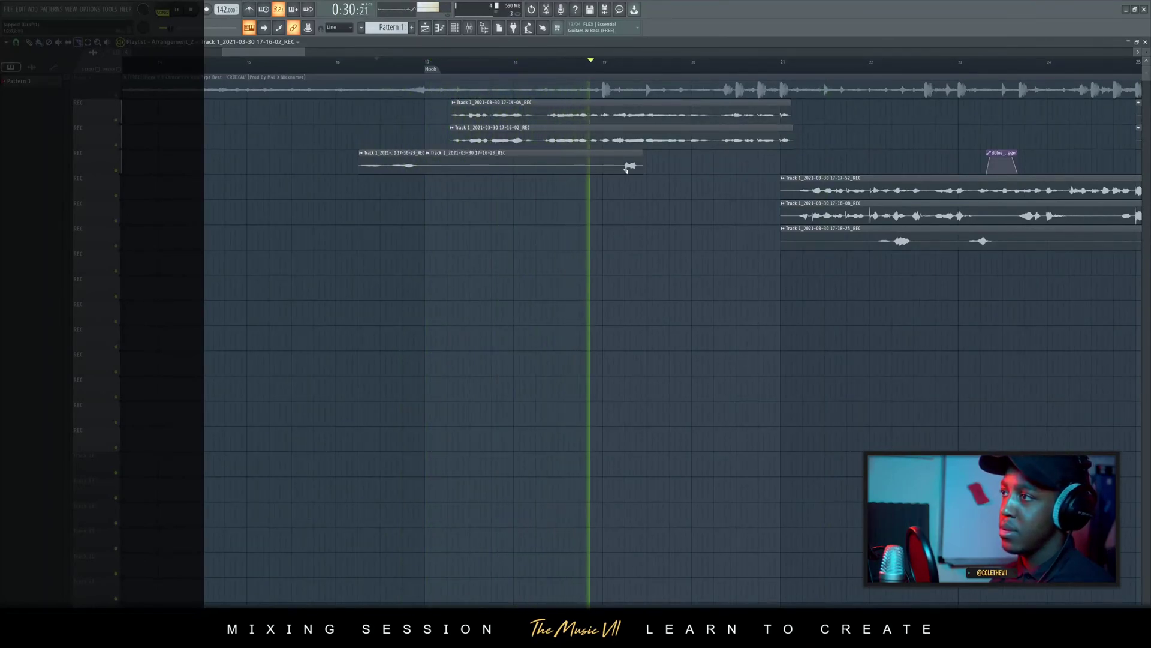
left_click(621, 164)
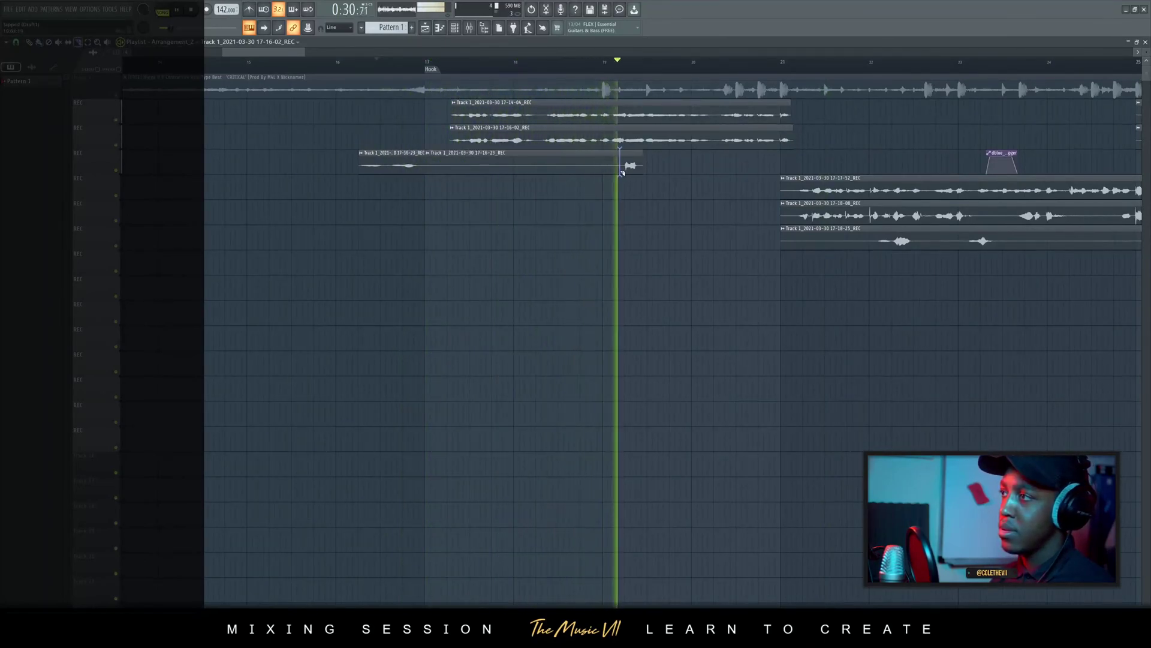
right_click(521, 165)
left_click_drag(471, 219, 384, 171)
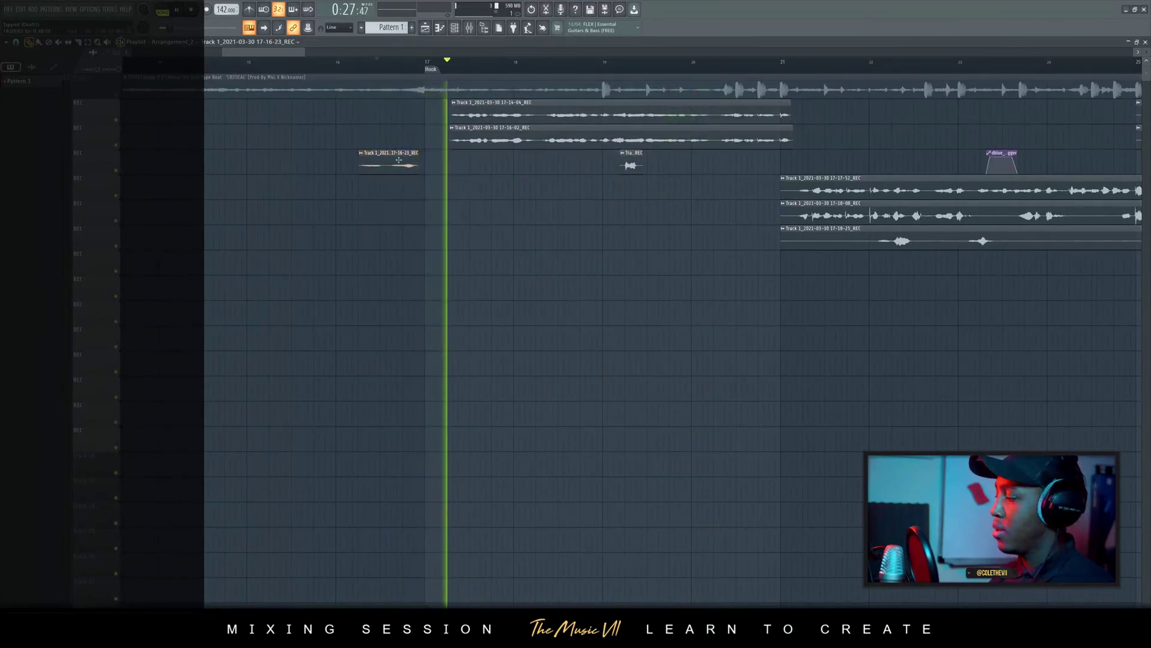
- Reopen the mixer, stop playback and view the Vox Bus effect chain
scroll(308, 51, "right", 5)
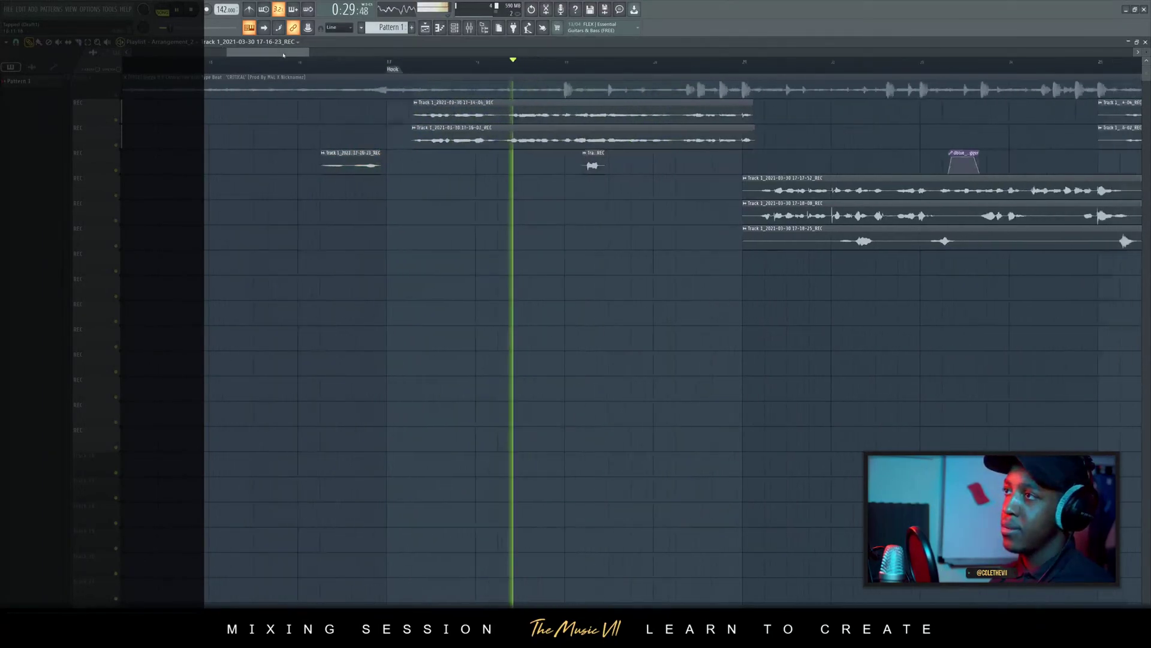
scroll(316, 61, "left", 2)
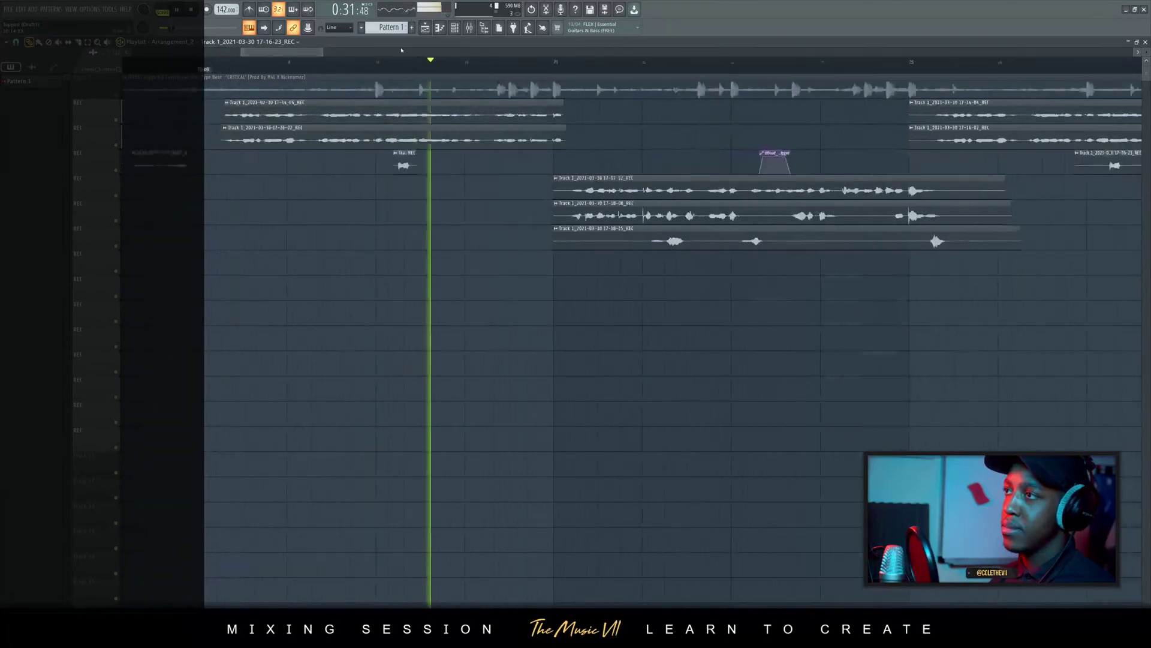
key("F9")
key("space")
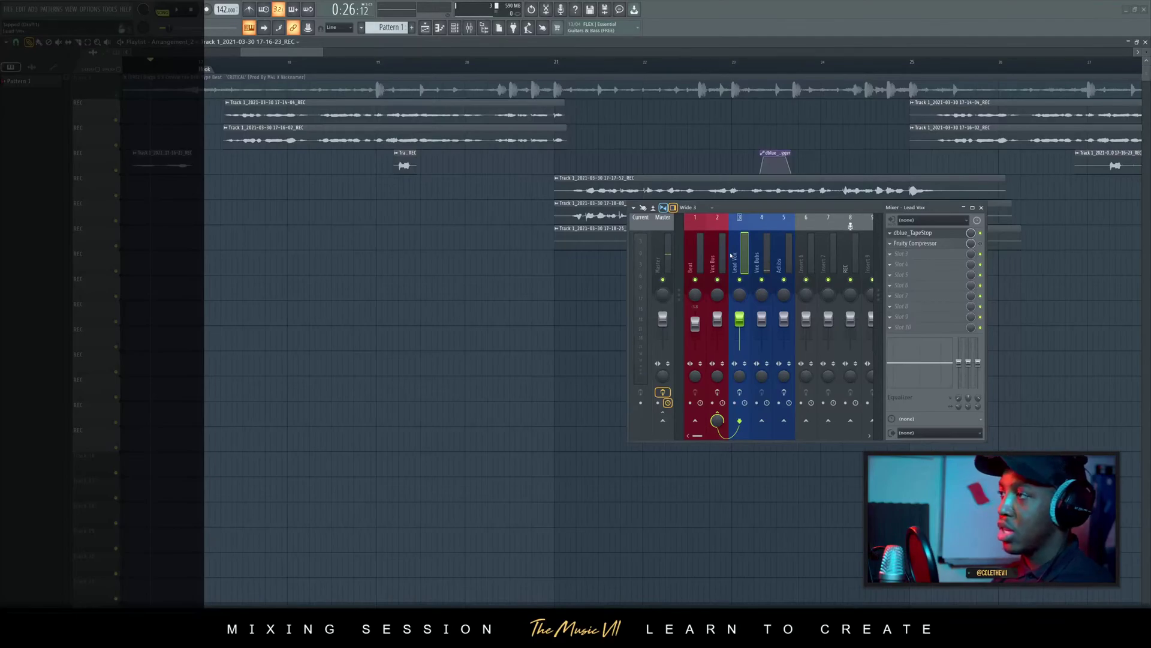
left_click(714, 267)
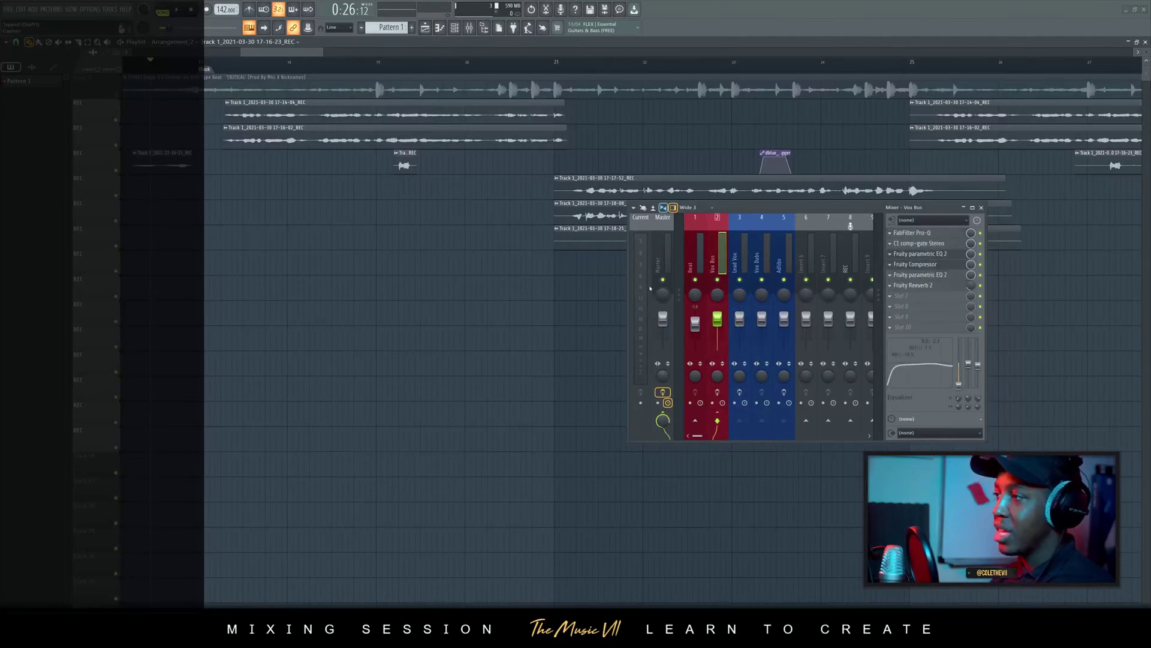
- Select the Master track and audition the vocals with its effects temporarily enabled
left_click(654, 282)
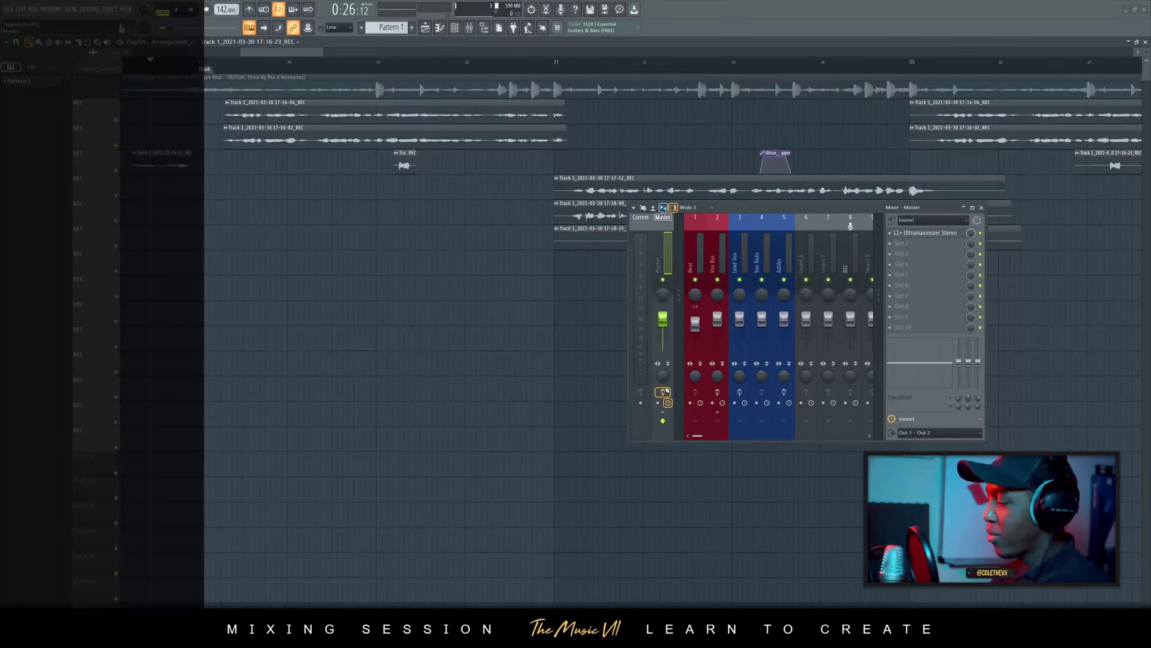
key("space")
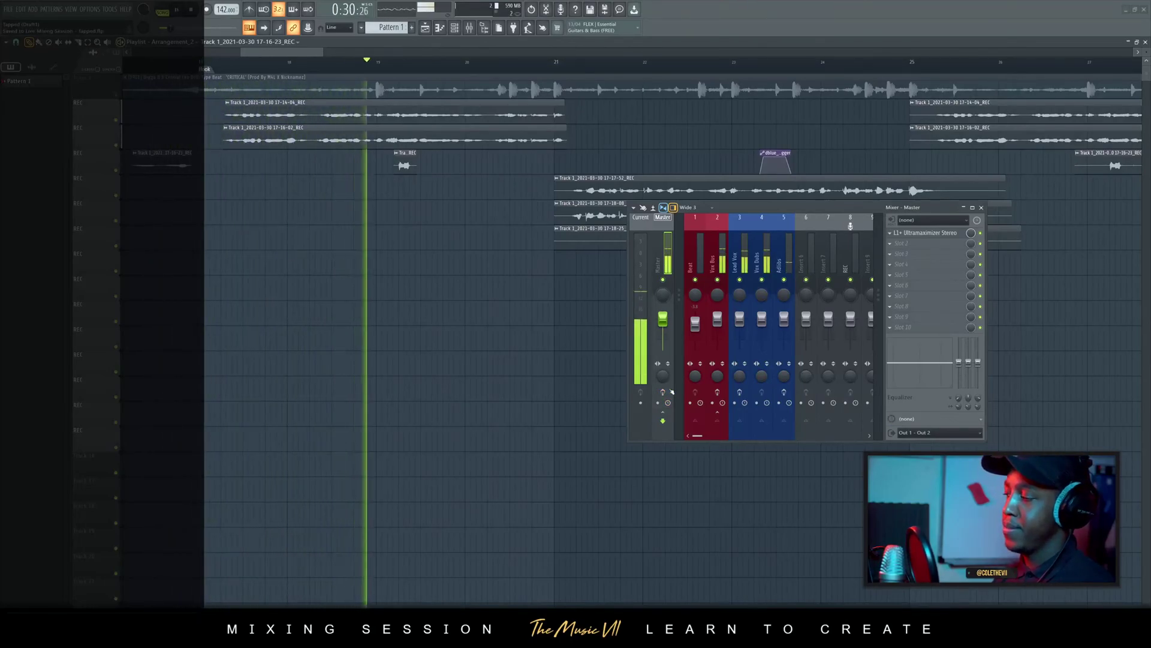
key("space")
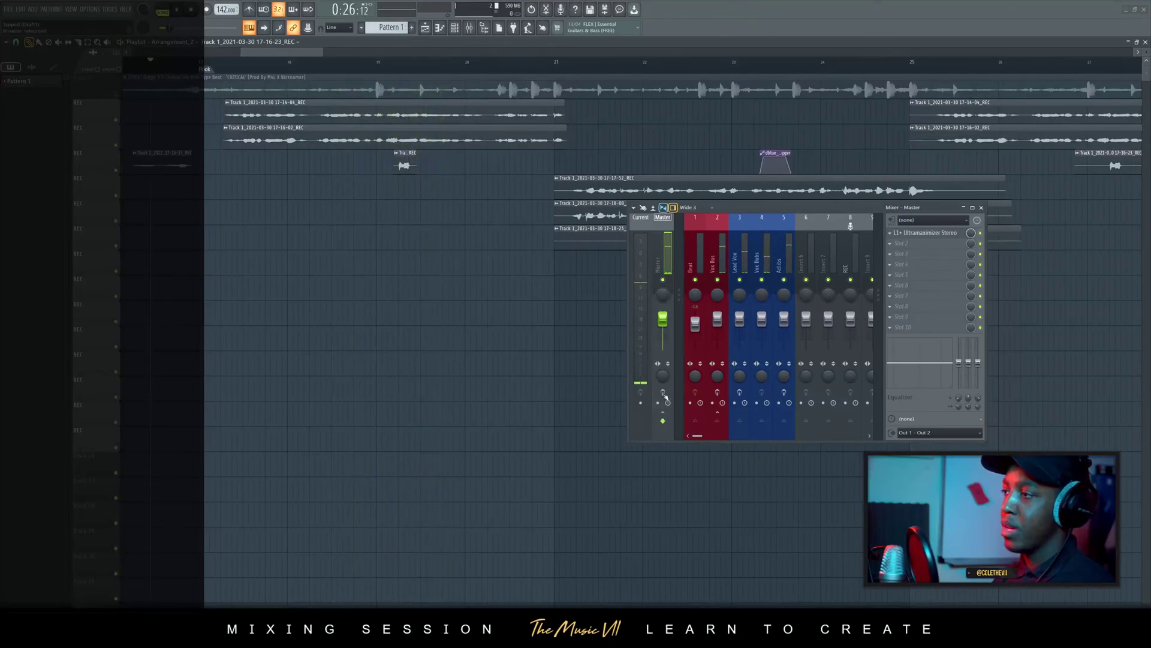
- Trim the silence from the starts of the 17-17-52, 17-18-08 and 17-18-25 clips together at bar 21
left_click_drag(261, 51, 258, 53)
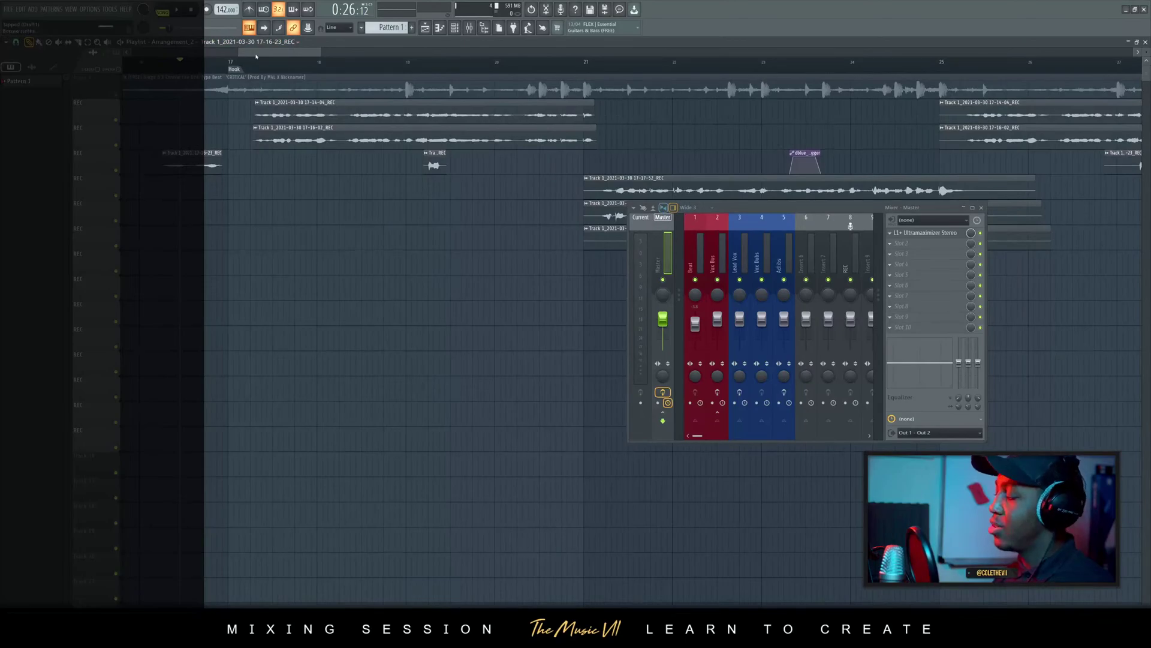
key("space")
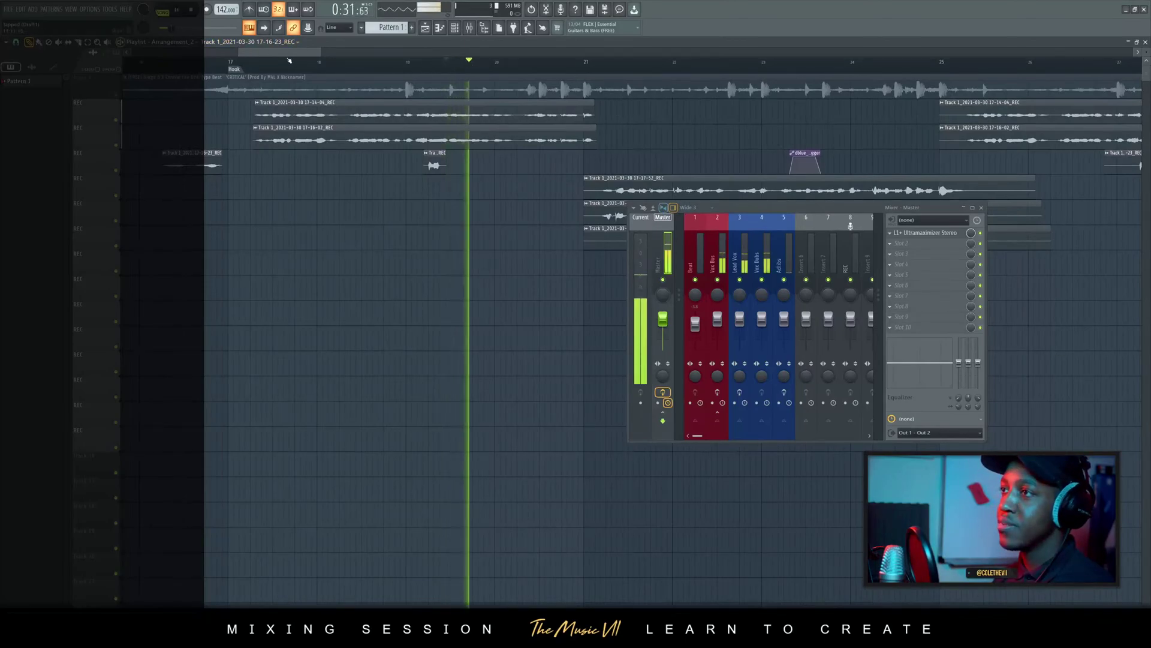
left_click_drag(290, 51, 320, 55)
scroll(260, 220, "up", 3)
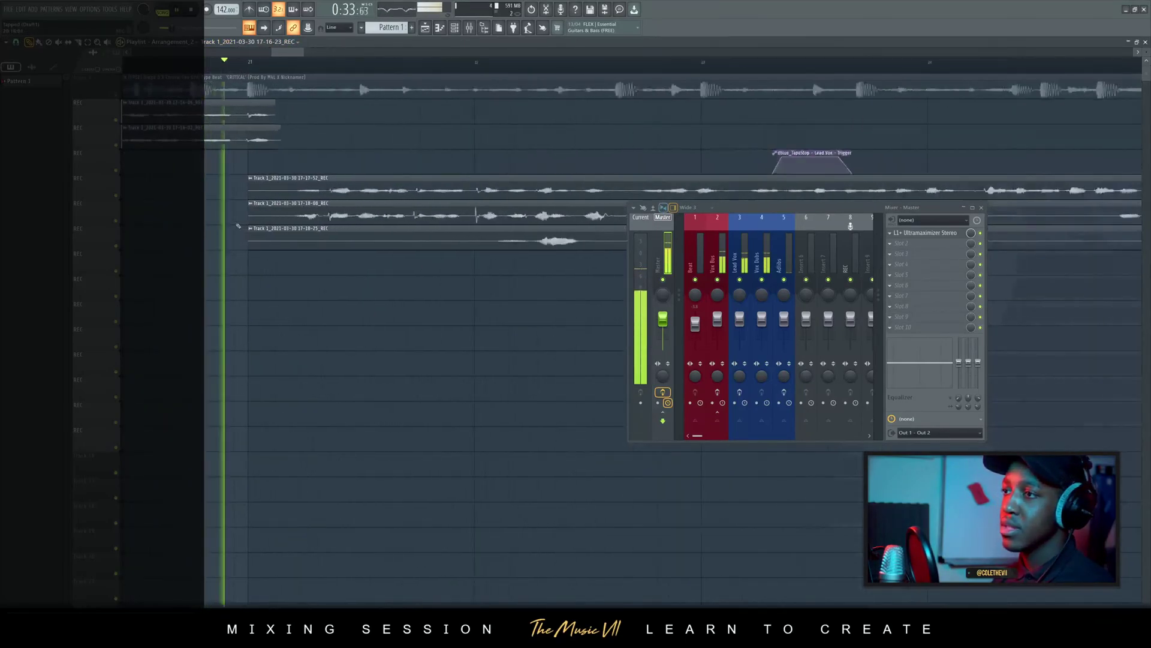
left_click_drag(259, 220, 286, 221)
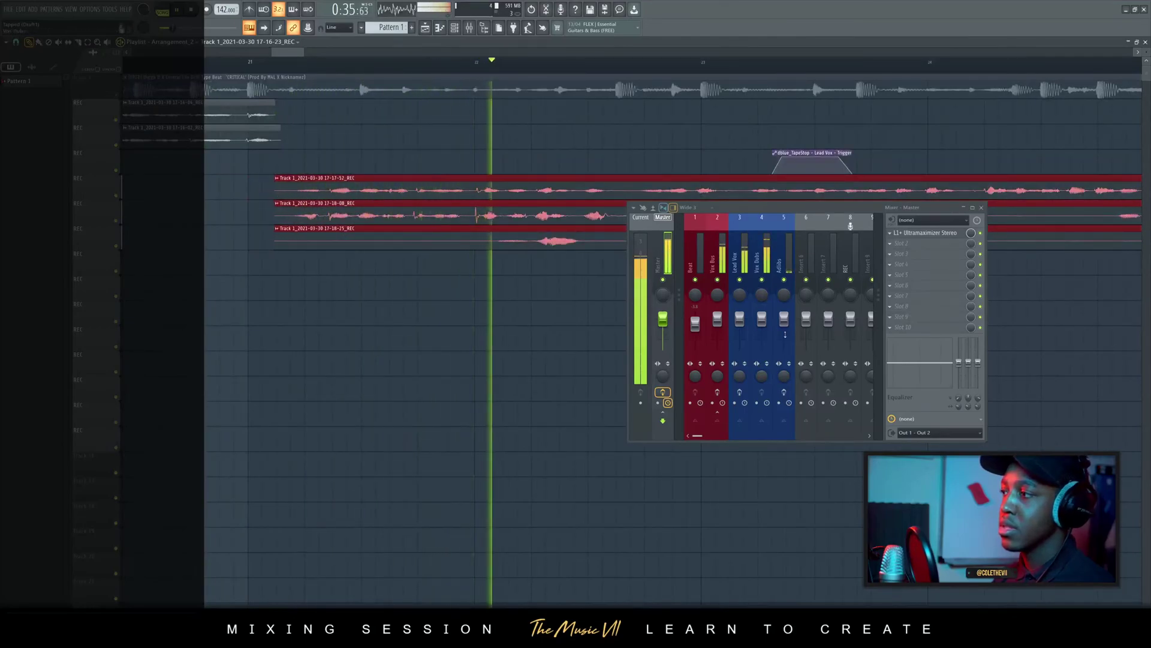
- Bypass the Lead Vox track's effects in the mixer and restart playback of the vocals
key("space")
left_click(742, 393)
key("space")
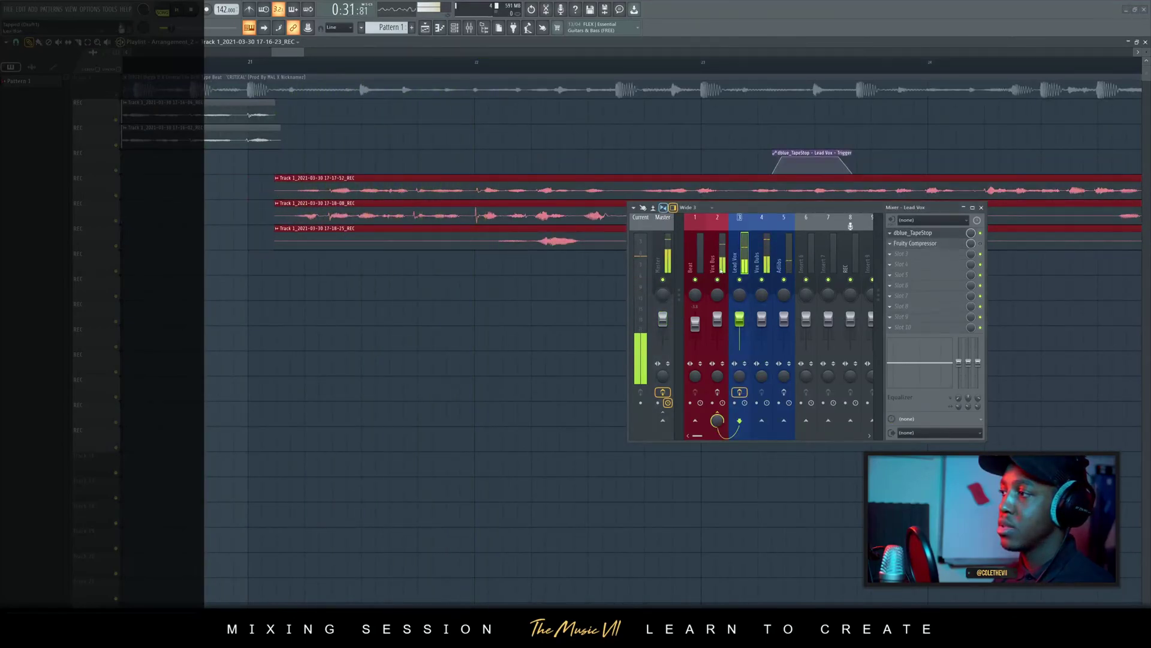